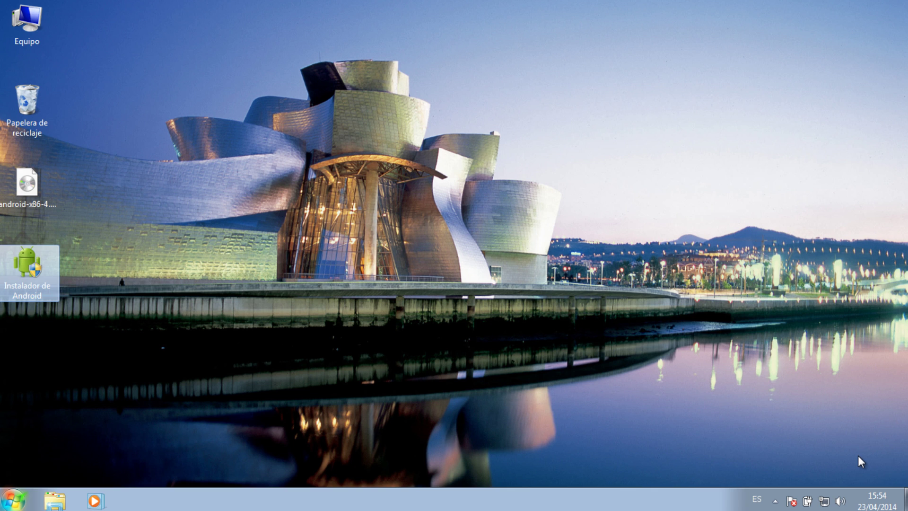
Run the Android installer from the desktop with permission to make changes, and move its window to the middle of the desktop.
click(27, 187)
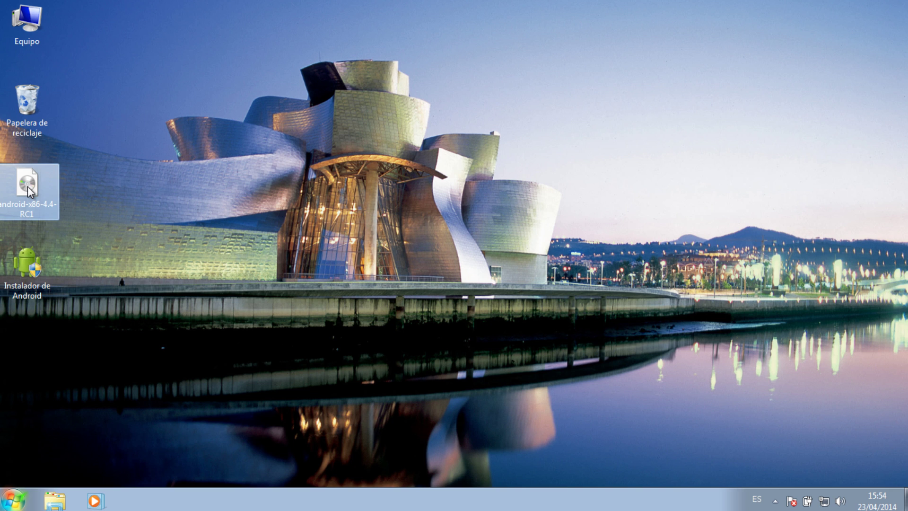
click(27, 276)
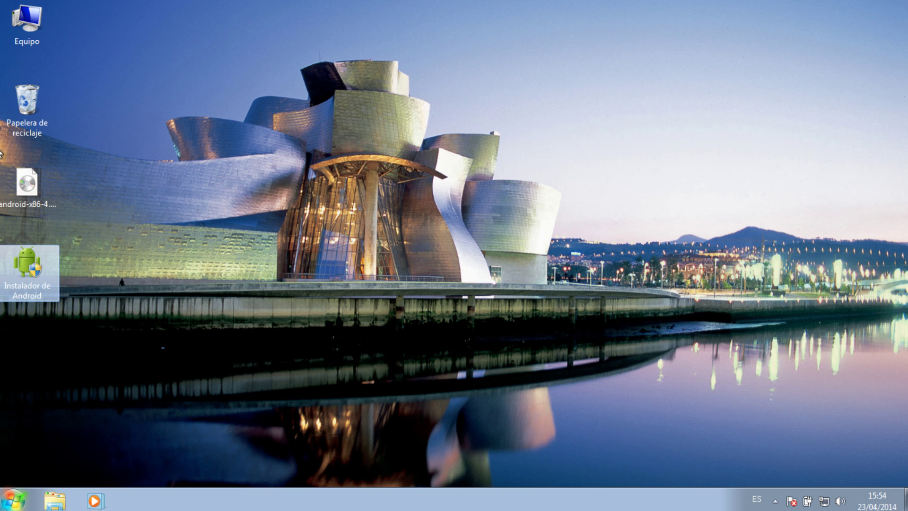
click(131, 183)
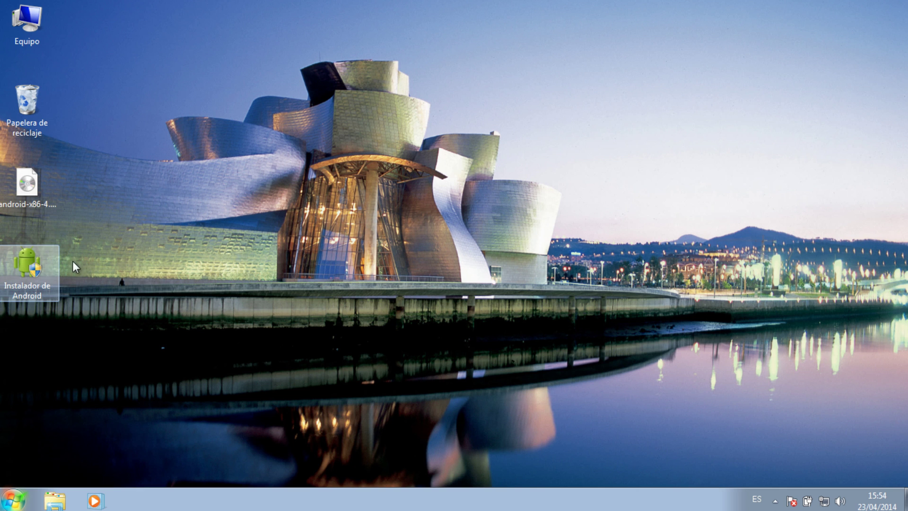
double_click(44, 275)
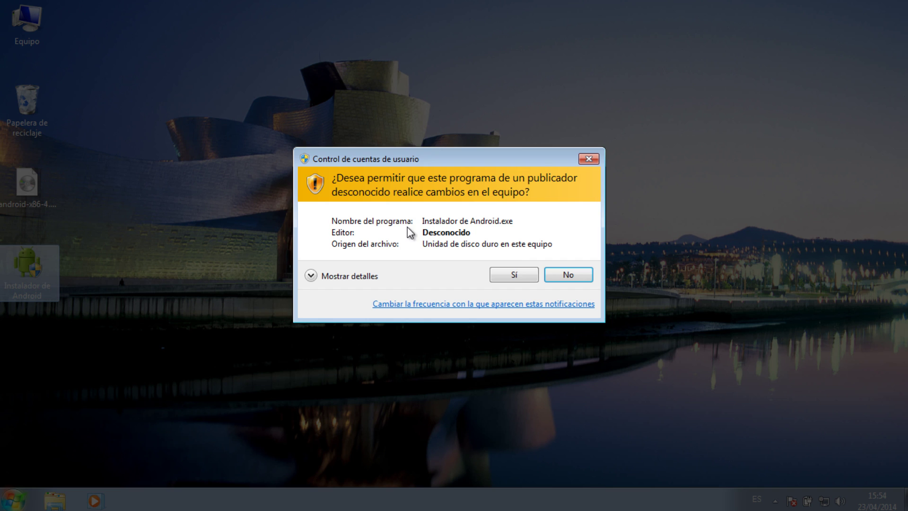
click(521, 277)
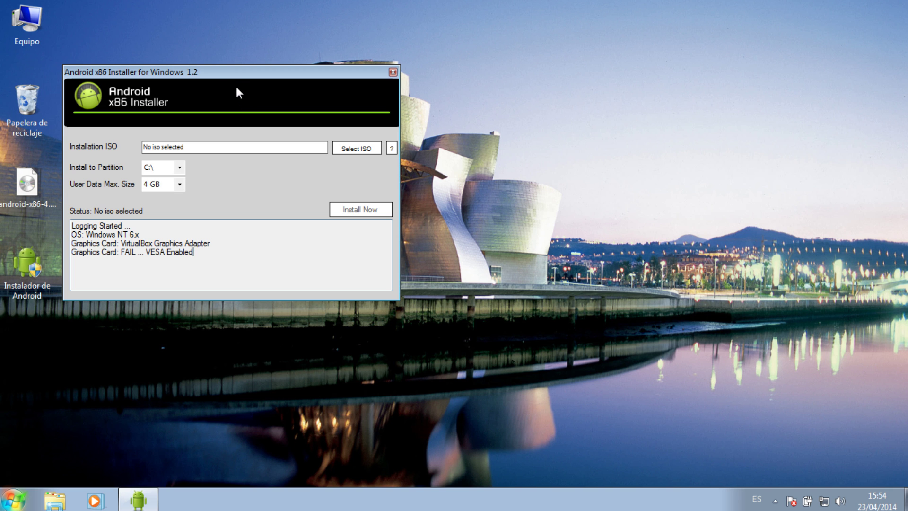
drag(226, 74, 502, 110)
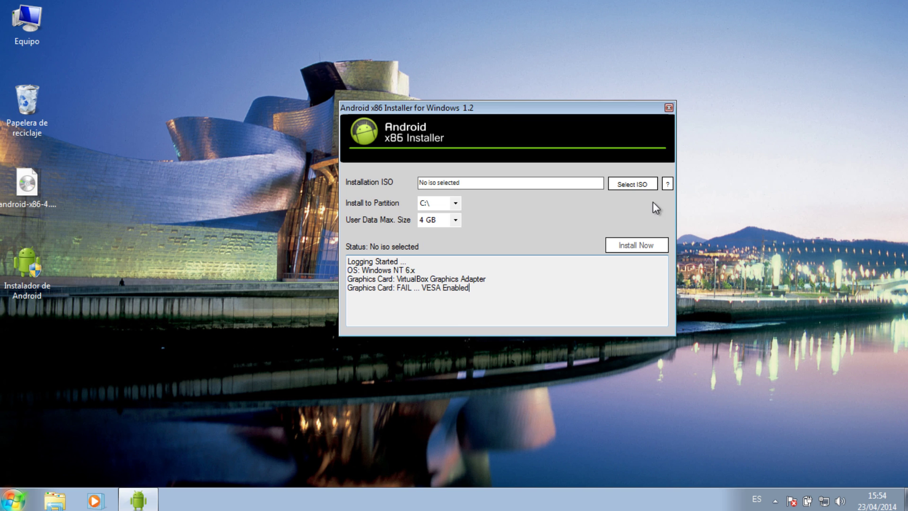
Load android-x86-4.4-RC1 from the desktop as the installation ISO.
click(630, 185)
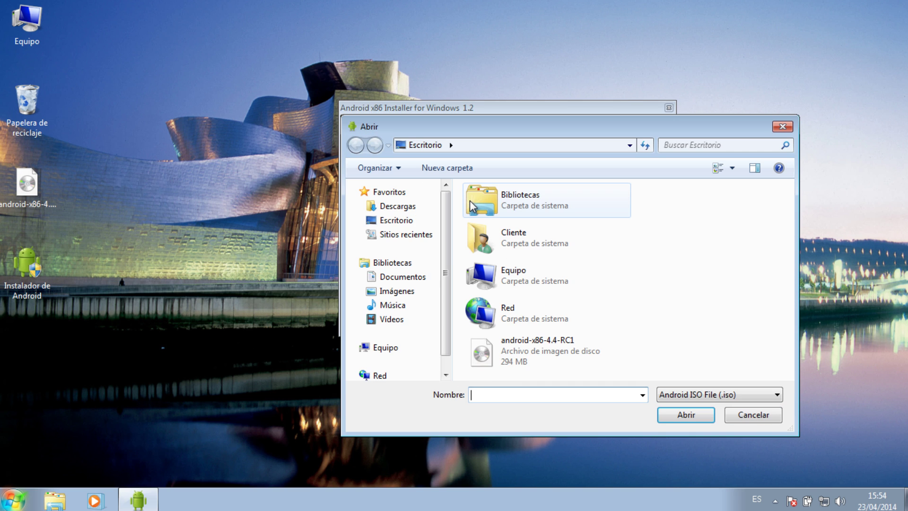
click(530, 352)
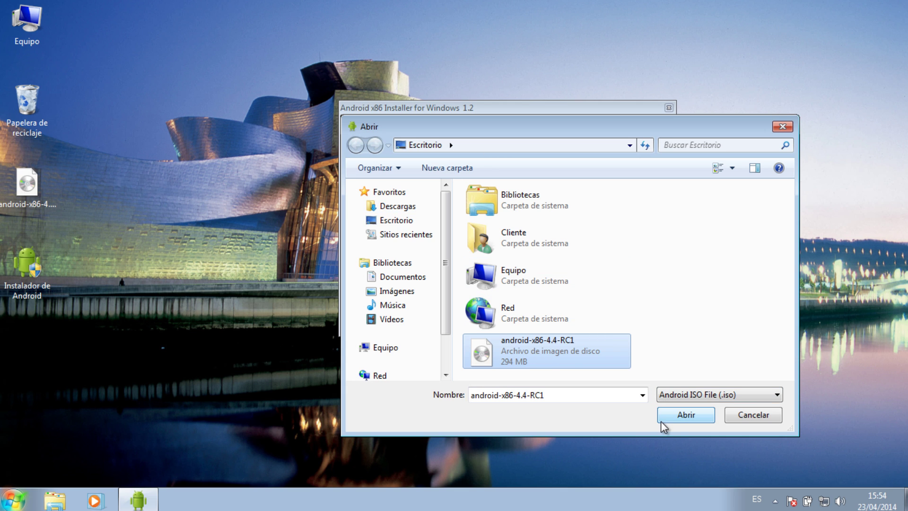
click(683, 417)
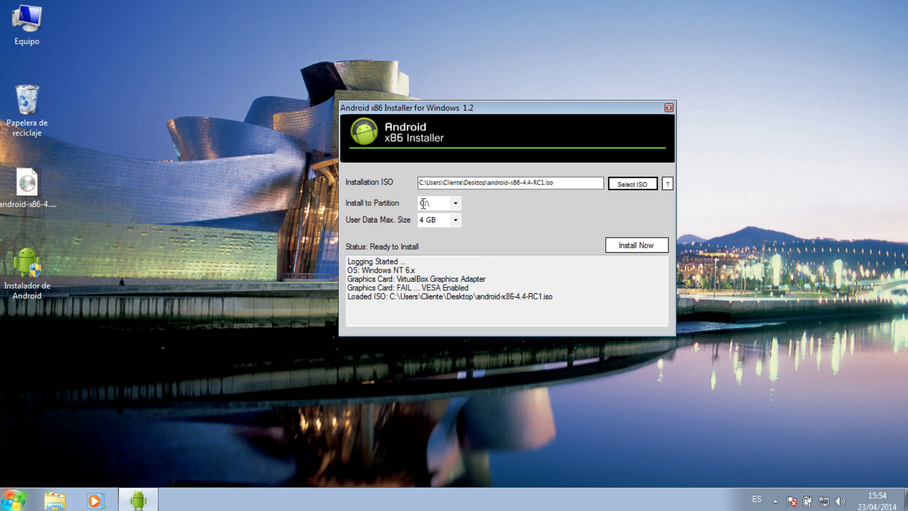
Choose partition C:\ as the install location and 4 GB as the maximum user data size.
click(456, 203)
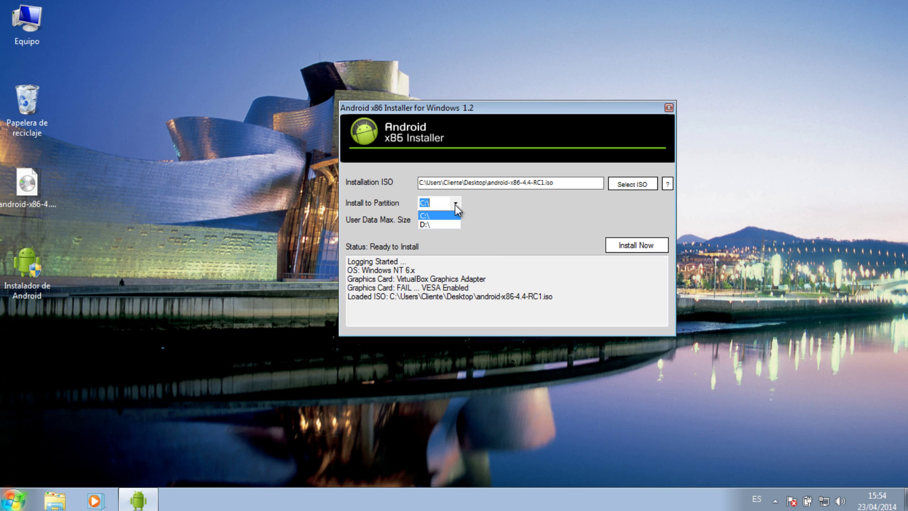
click(427, 219)
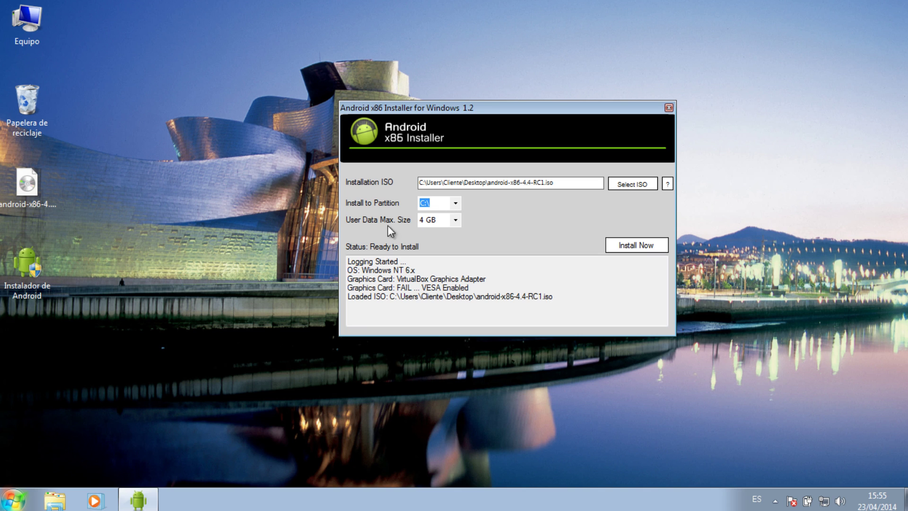
click(455, 220)
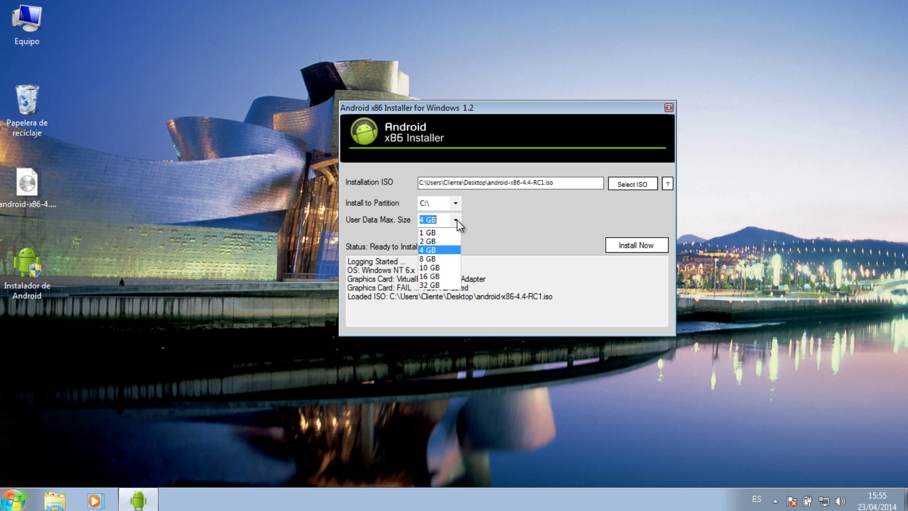
click(438, 250)
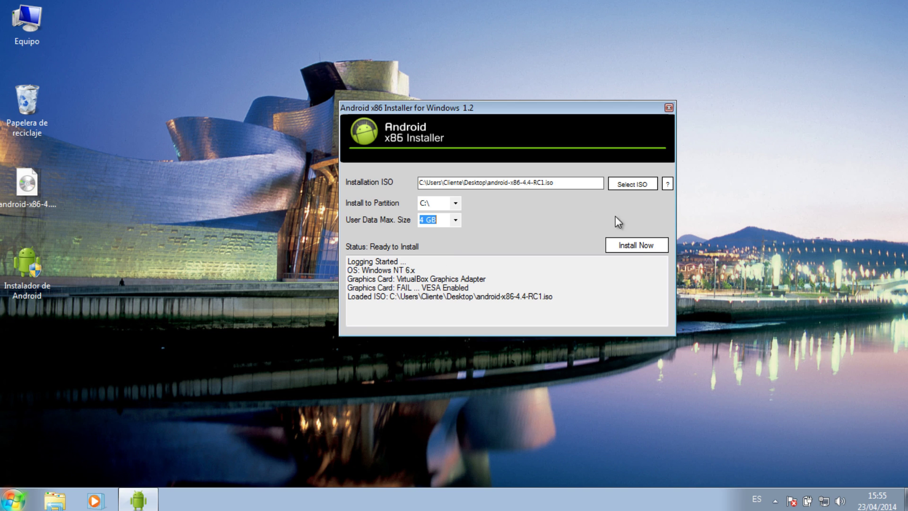
Install Android with the chosen settings and close the installer once it completes.
click(639, 249)
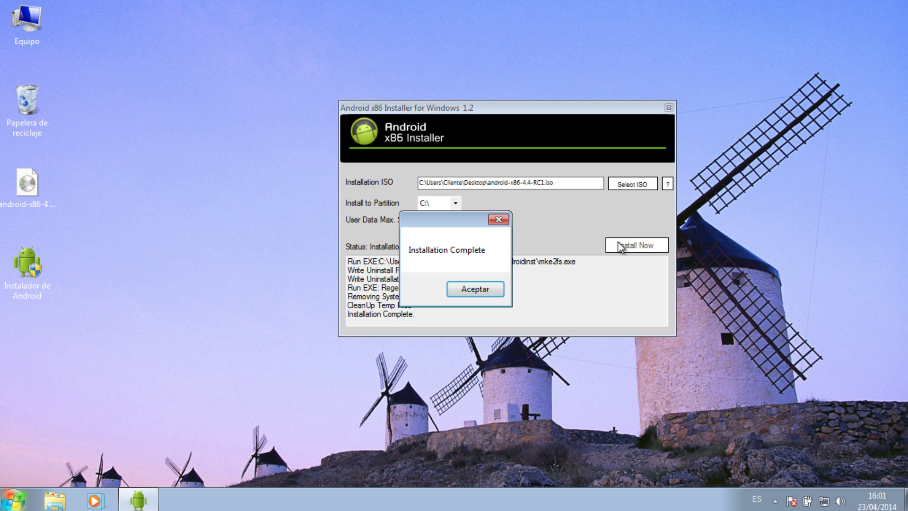
click(474, 289)
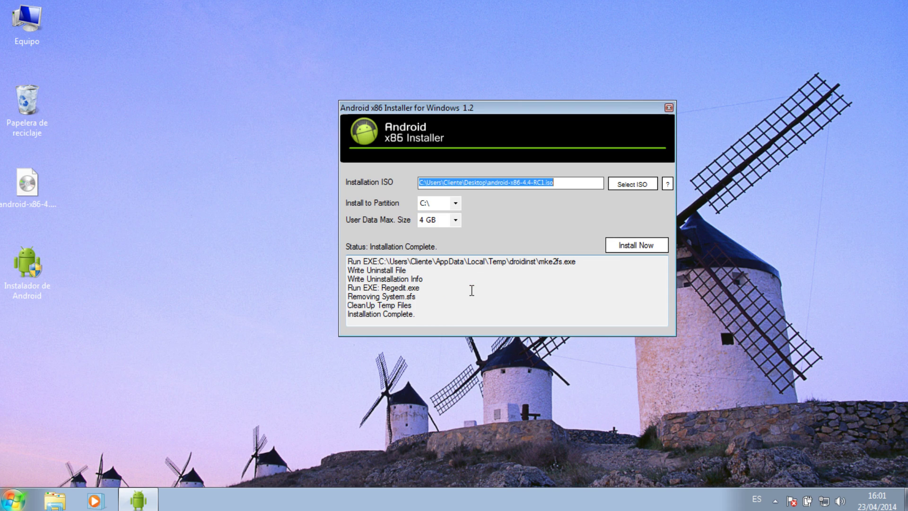
click(668, 108)
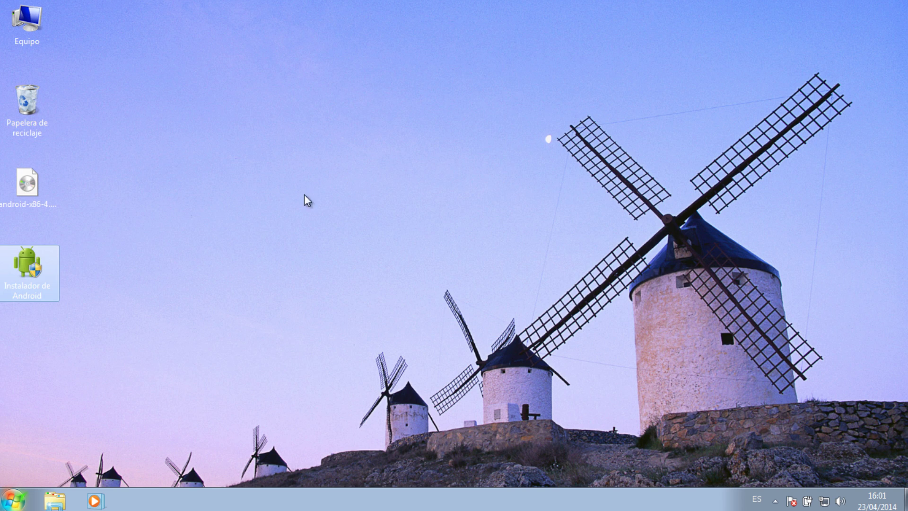
Restart the computer from Windows.
click(13, 499)
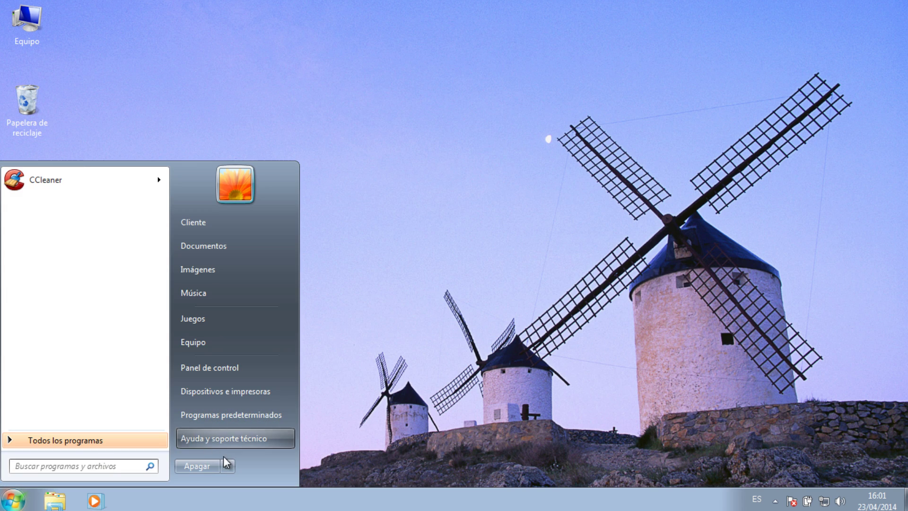
mouse_move(229, 466)
click(288, 448)
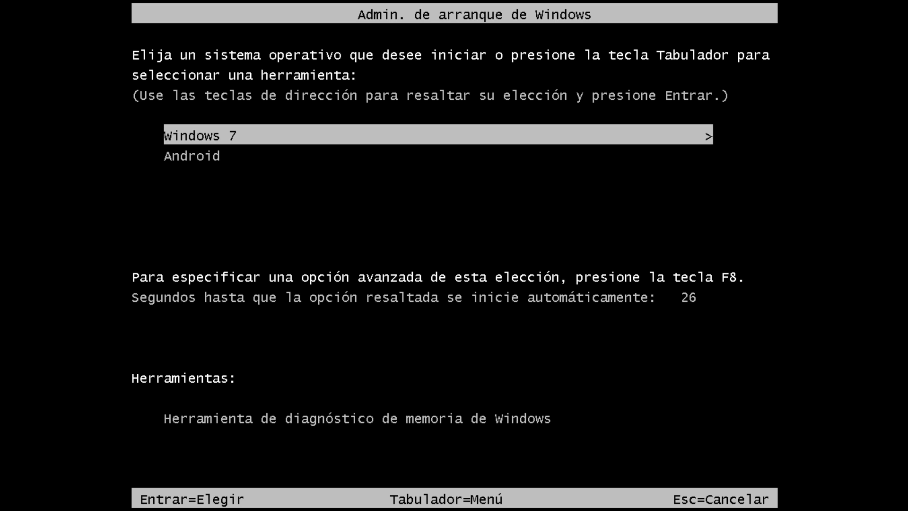
Choose Android instead of Windows 7 as the operating system to start in the Windows boot manager.
key(Down)
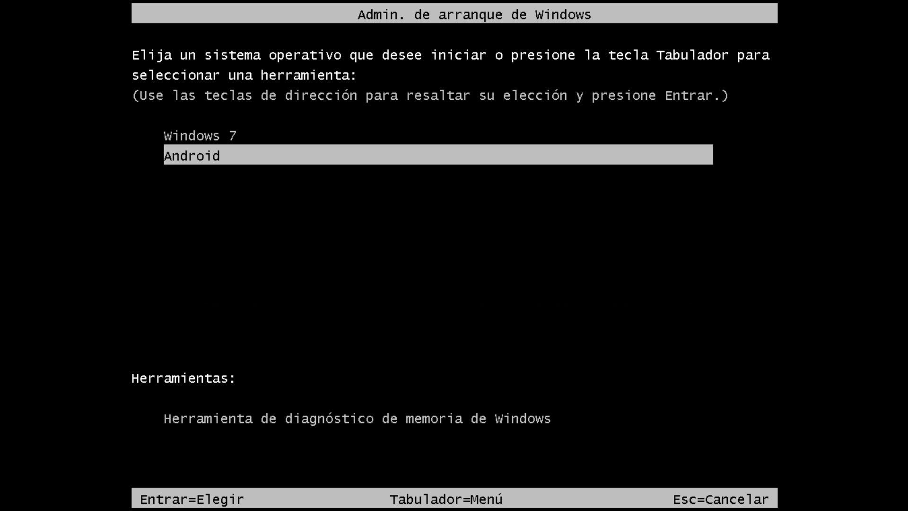
key(Up)
key(Down)
key(Up)
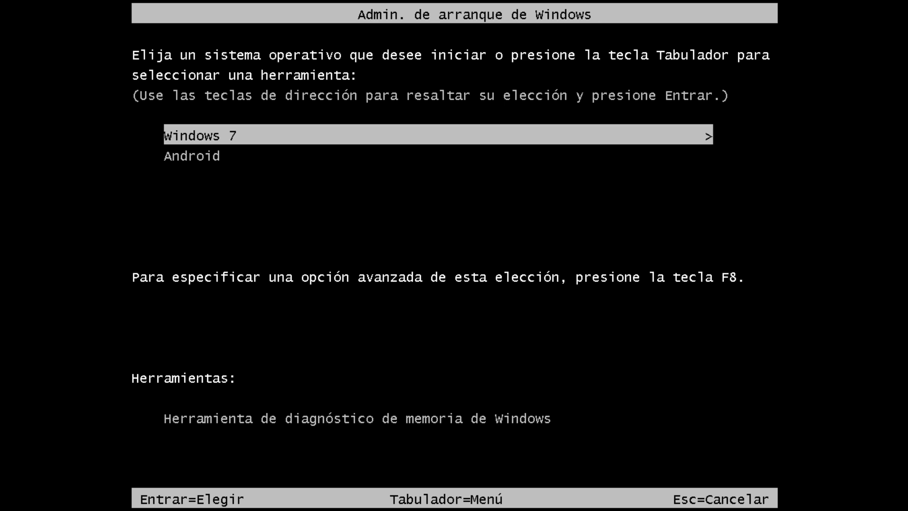
key(Down)
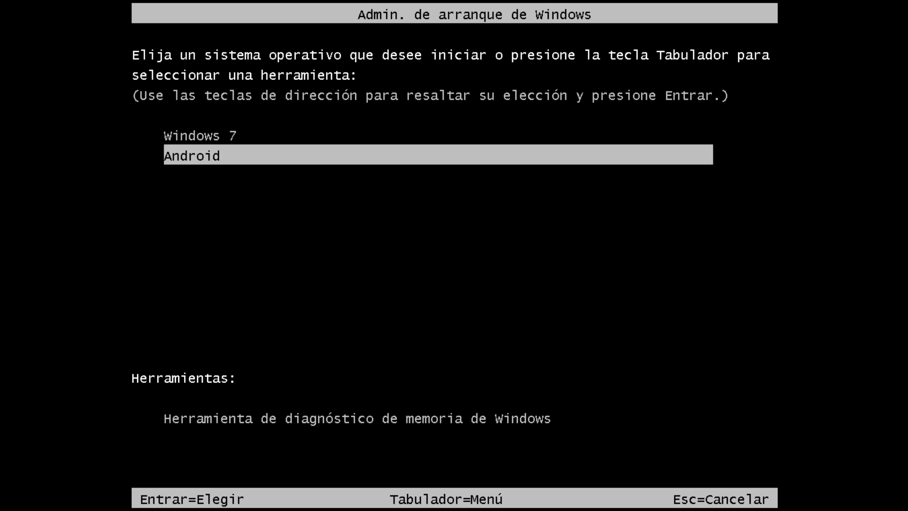
key(Return)
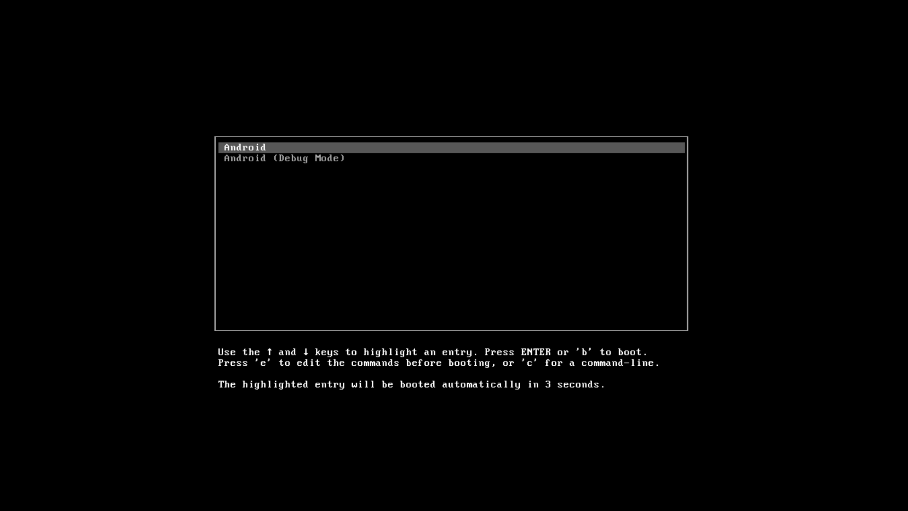
Boot the regular Android entry rather than the debug mode one.
key(Down)
key(Up)
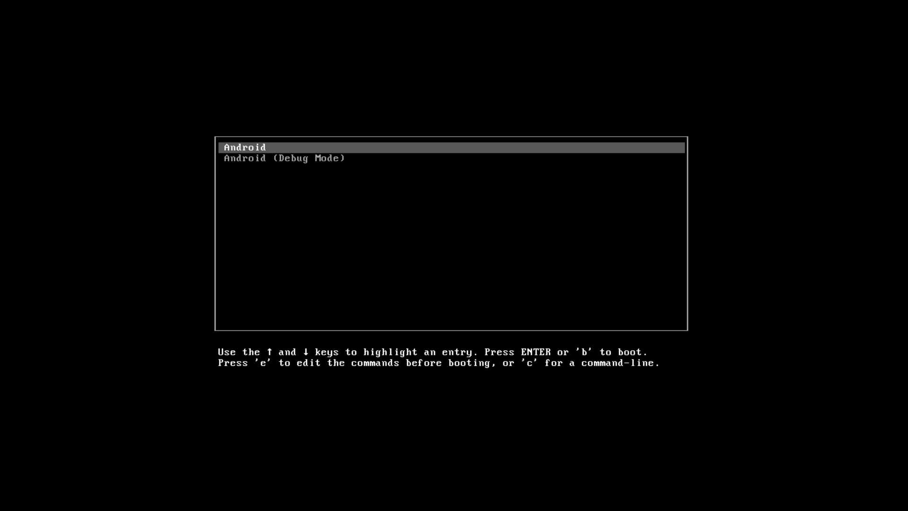
key(Return)
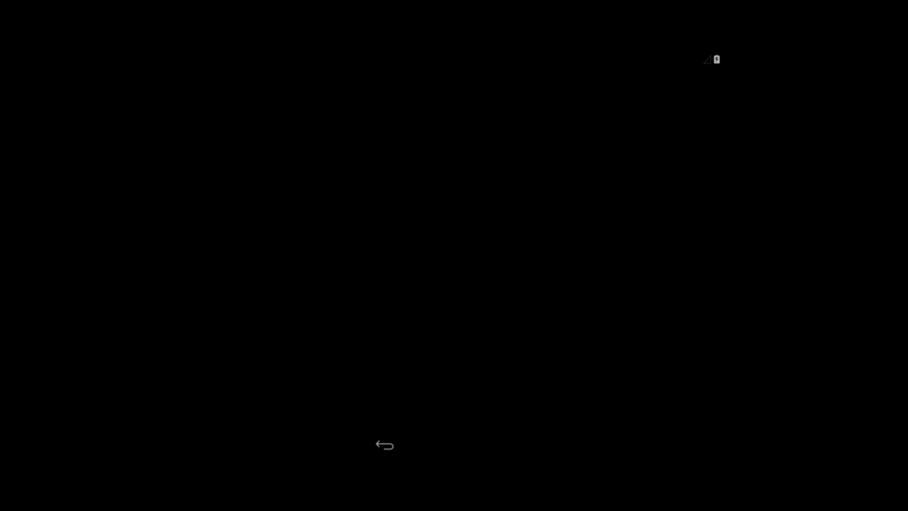
Go through the first Android setup screens up to the date and time, declining to use or create a Google account.
click(298, 219)
key(Return)
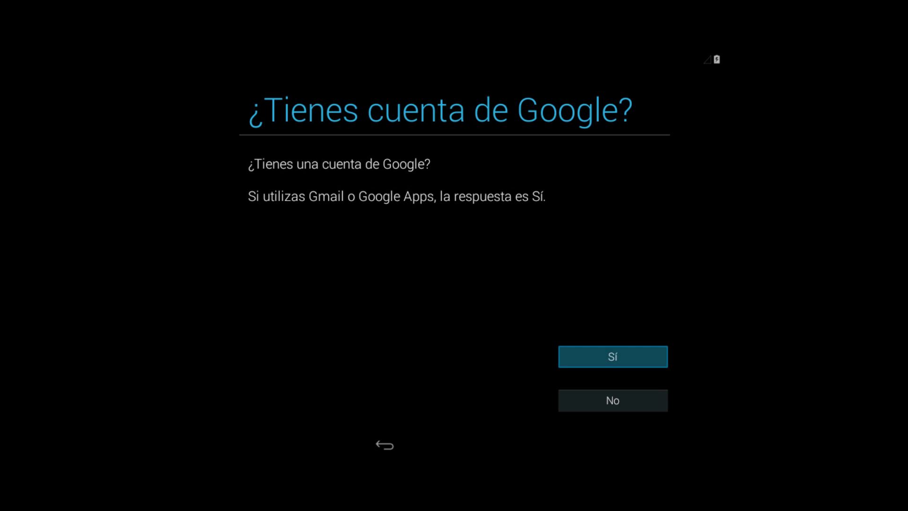
key(Down)
key(Return)
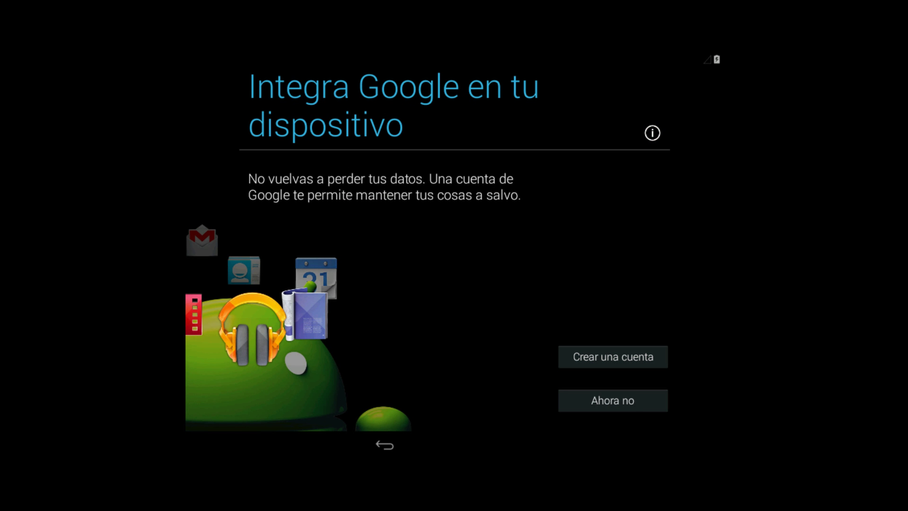
key(Down)
key(Return)
key(Down)
key(Return)
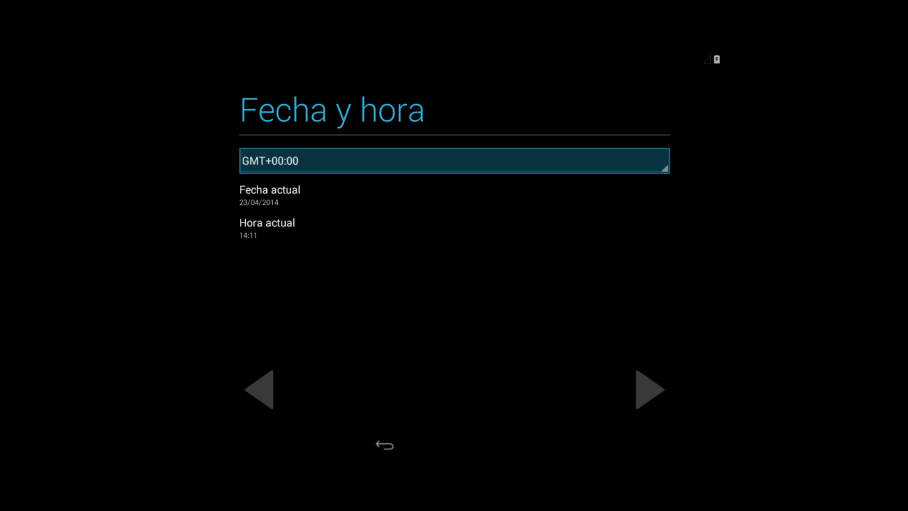
Accept the date and time settings and enter "Proyecto byte" as the tablet owner's first name.
key(Down)
key(Return)
text(Proyec)
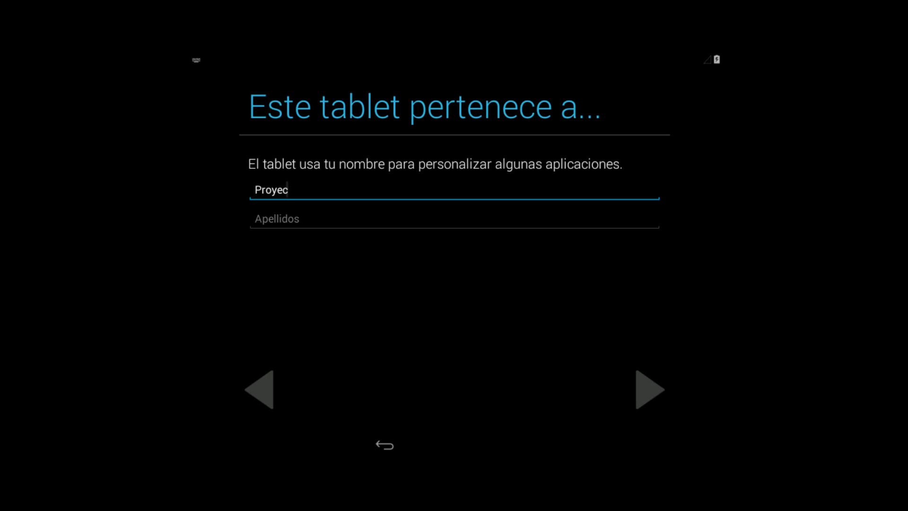
text(to byte)
key(Return)
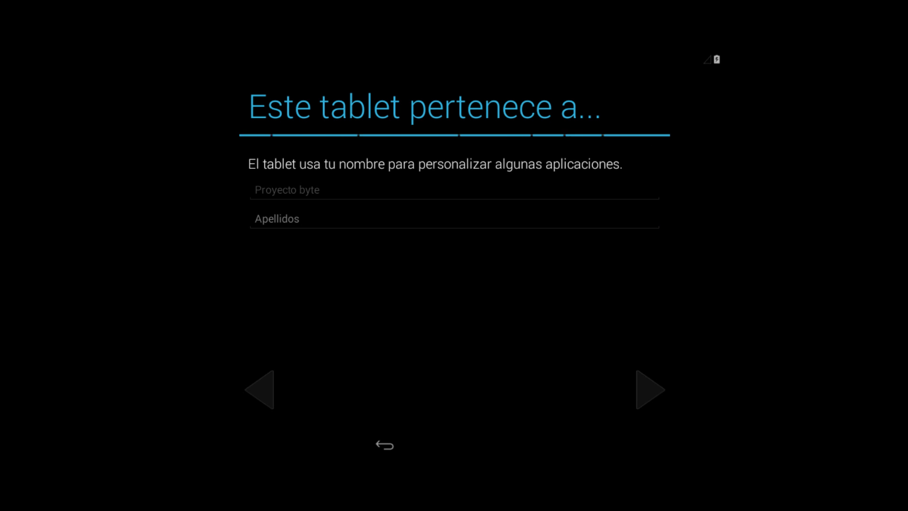
Finish the Android setup and dismiss the home screen's welcome and organisation tips.
key(Right)
key(Return)
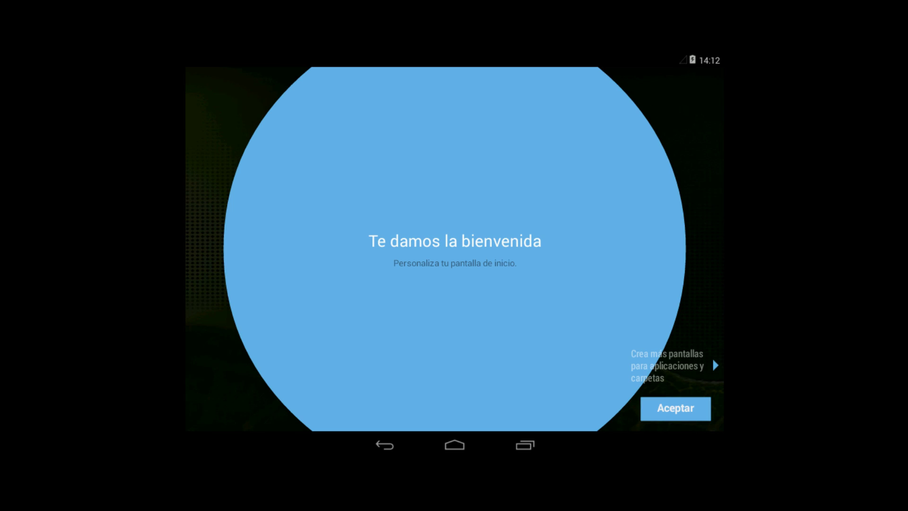
key(Return)
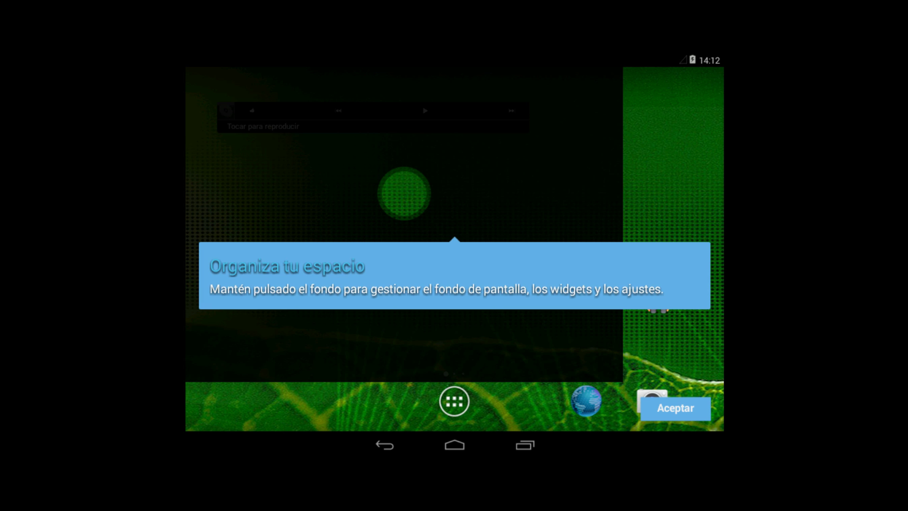
key(Return)
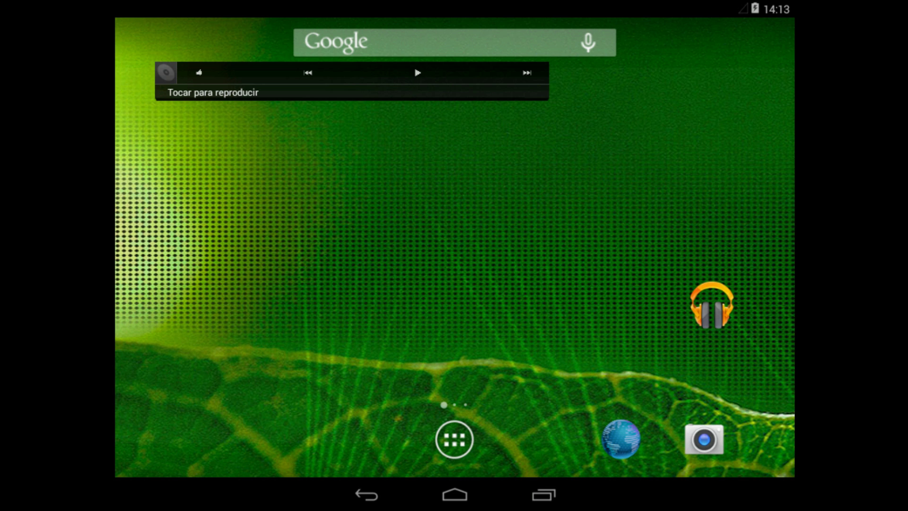
Go to the next home screen page and open the web browser.
drag(568, 213, 331, 213)
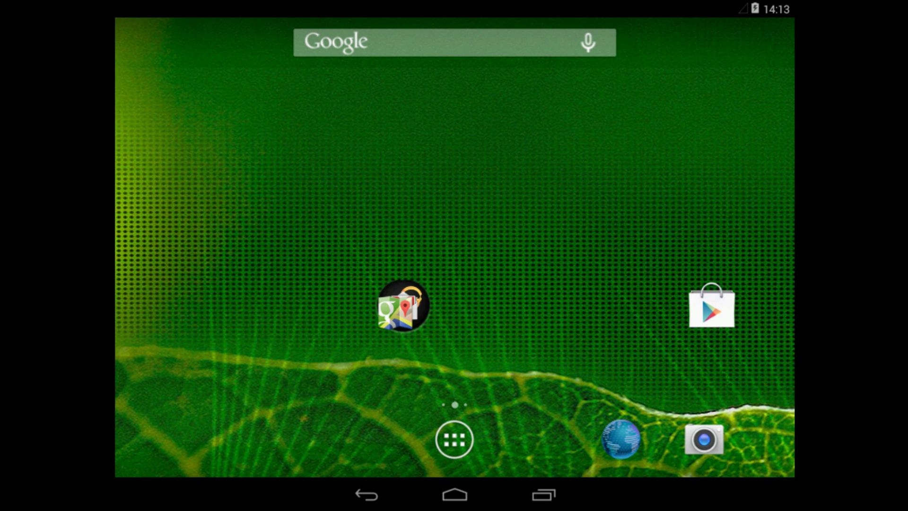
click(621, 439)
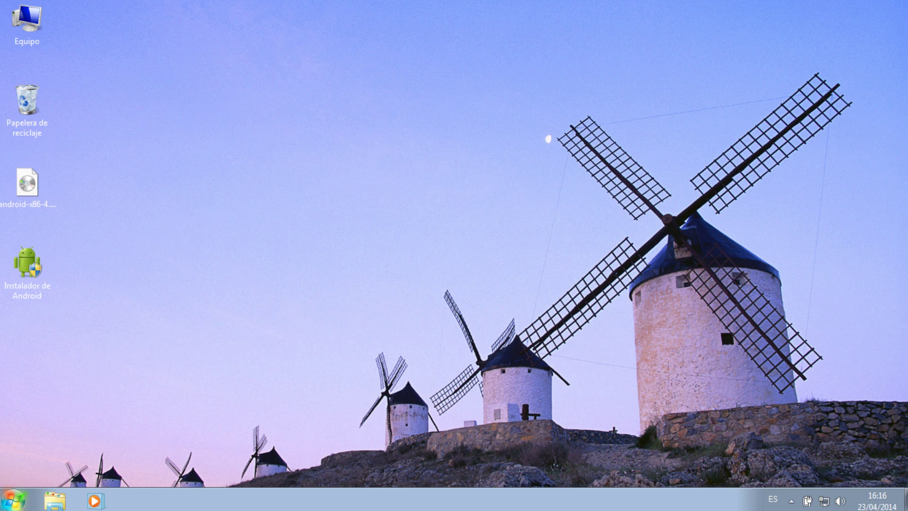
Open the list of installed programs in the Windows Control Panel for uninstalling.
click(21, 501)
click(214, 366)
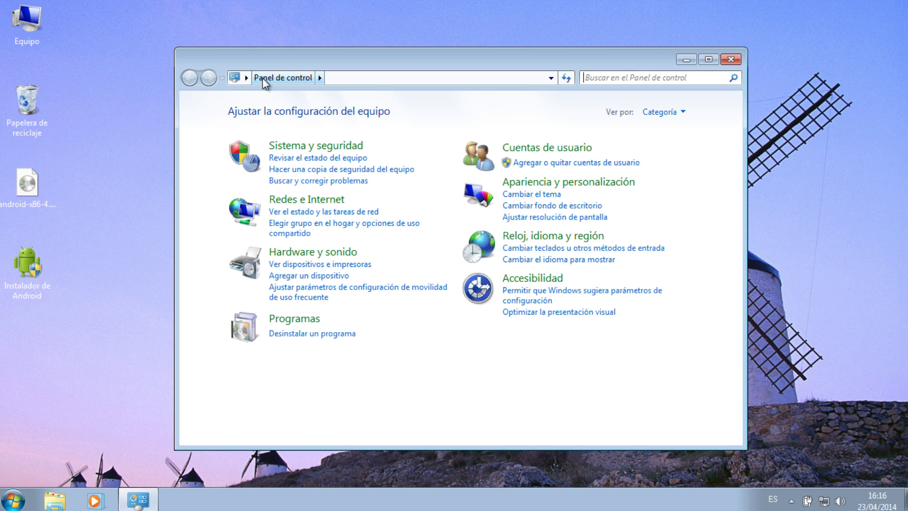
click(311, 334)
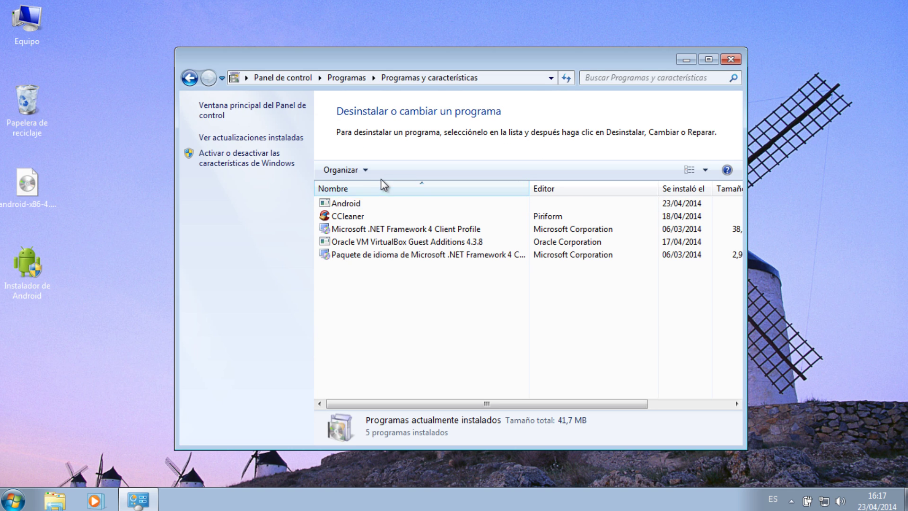
Uninstall Android together with its user data and close the installed programs window.
click(348, 204)
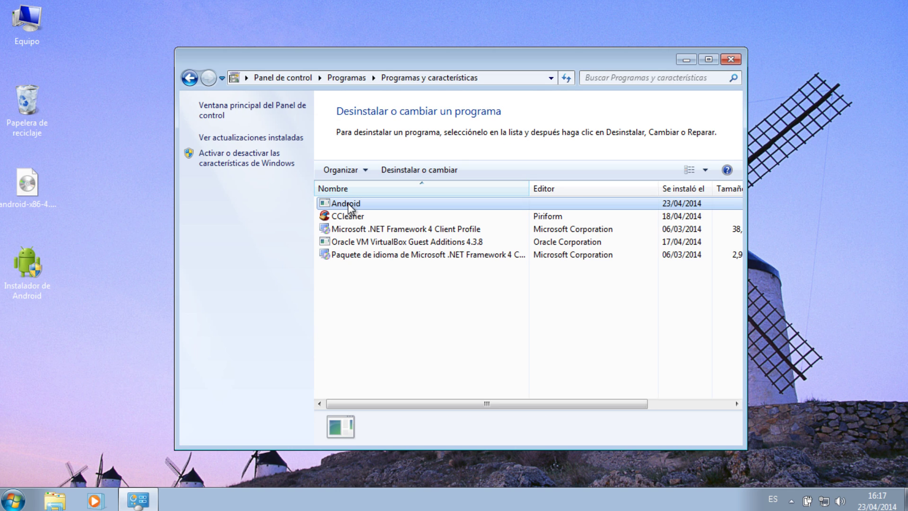
click(417, 169)
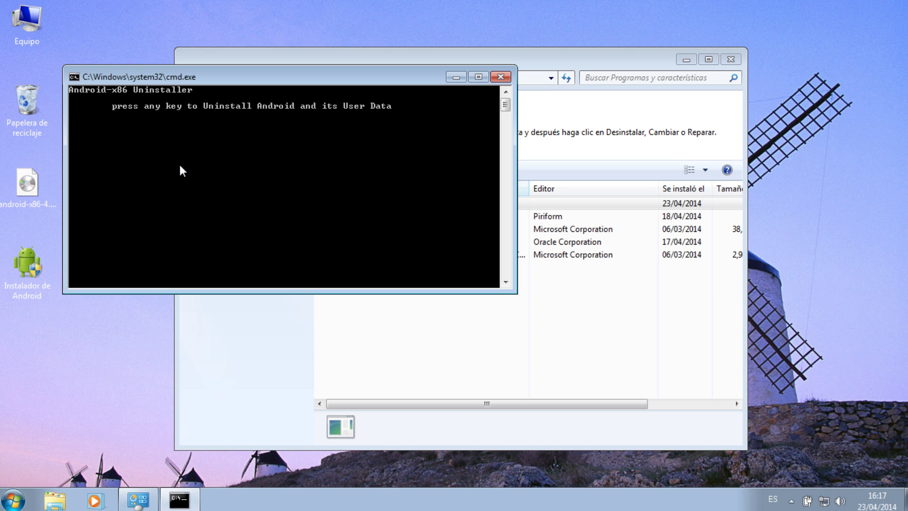
key(Return)
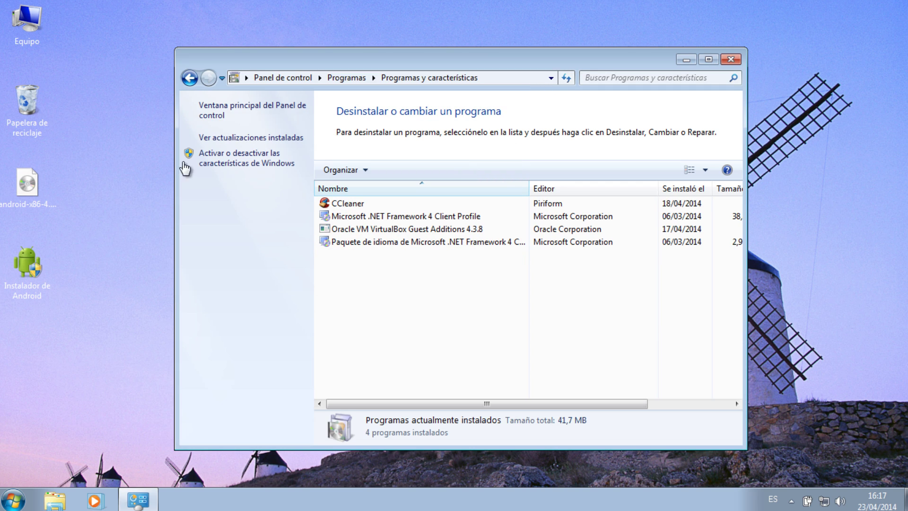
click(730, 59)
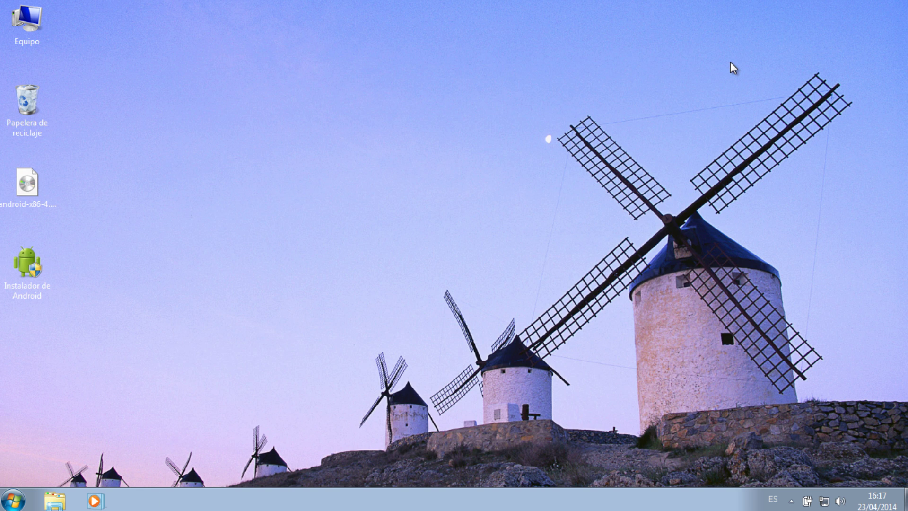